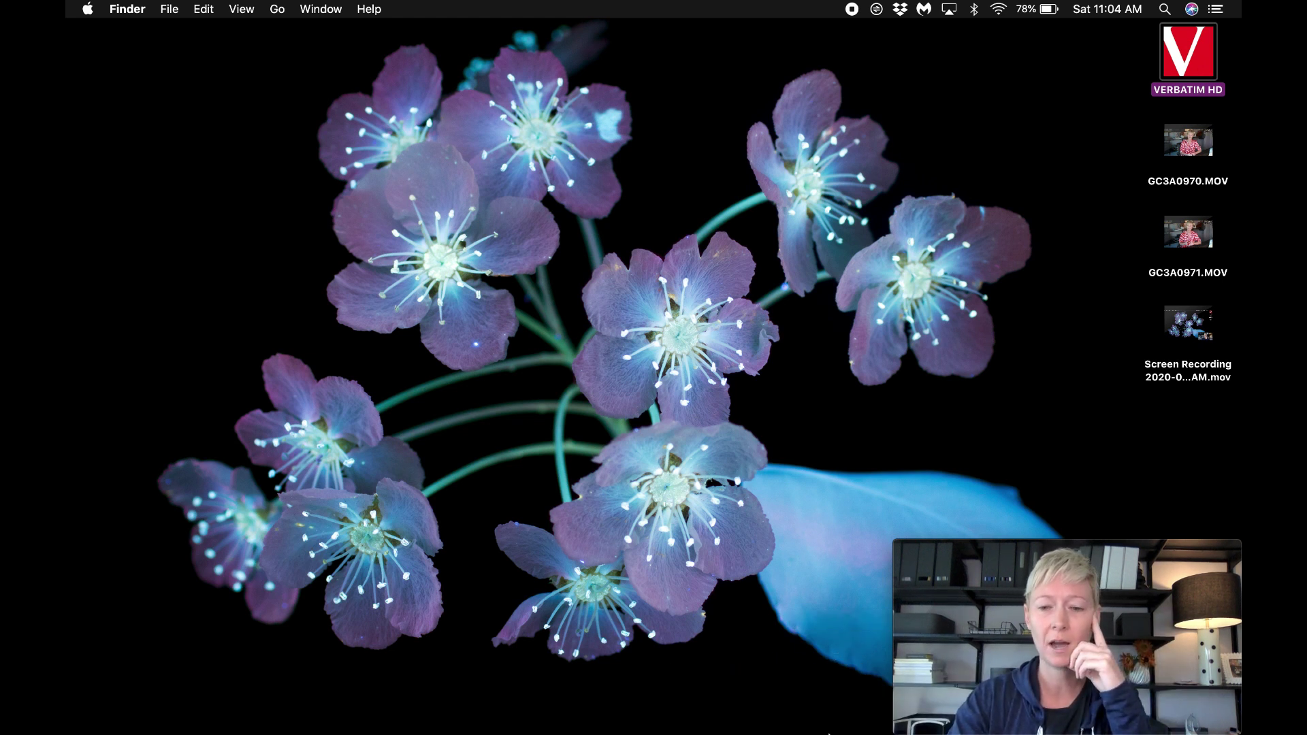
Launch Wondershare Filmora9 from the Dock to get an empty Untitled project.
mouse_move(830, 733)
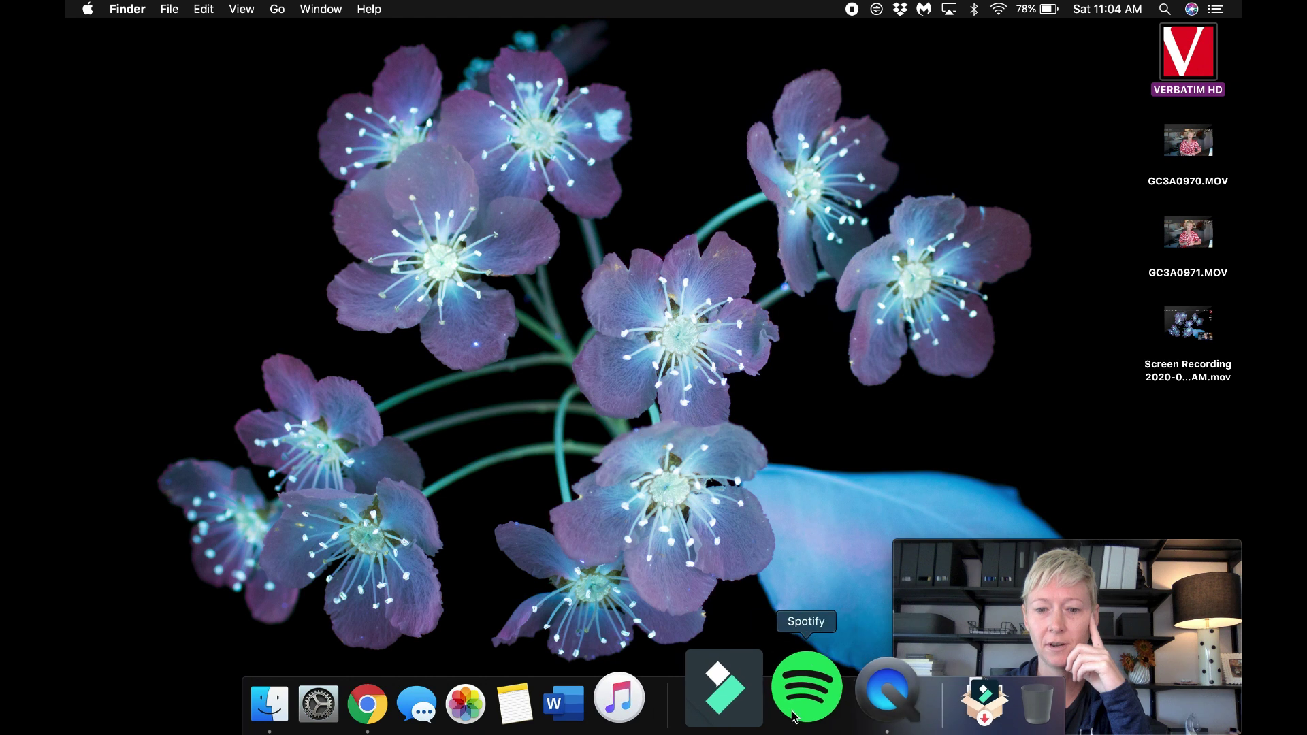
click(752, 695)
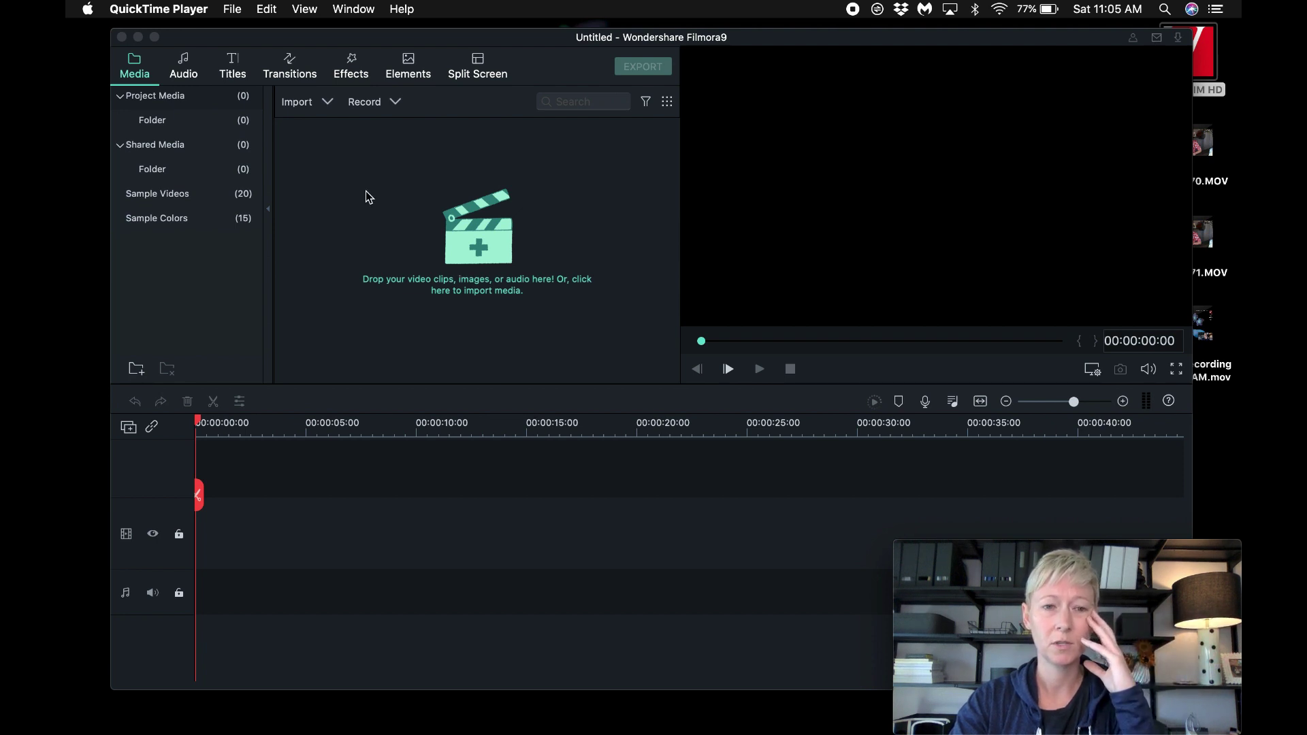
Start a Record PC Screen session with microphone and system audio on, showing detailed settings.
click(397, 101)
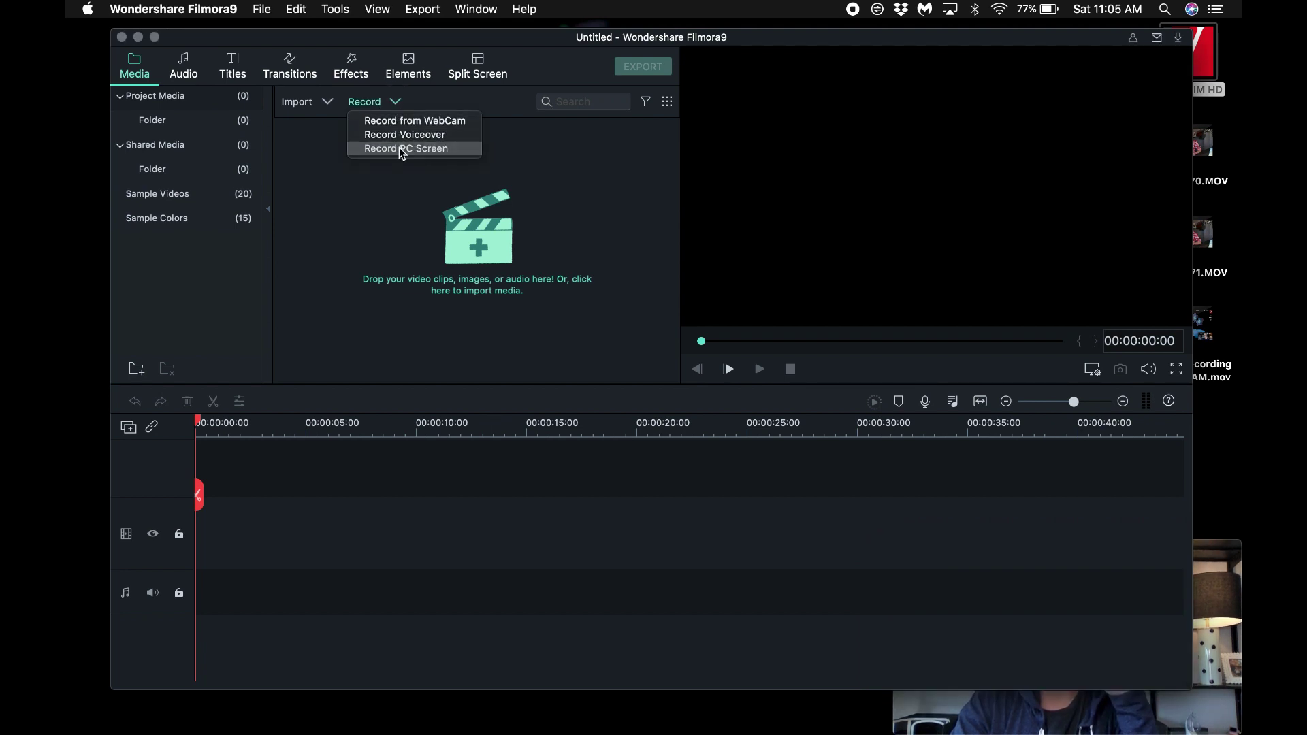
click(399, 148)
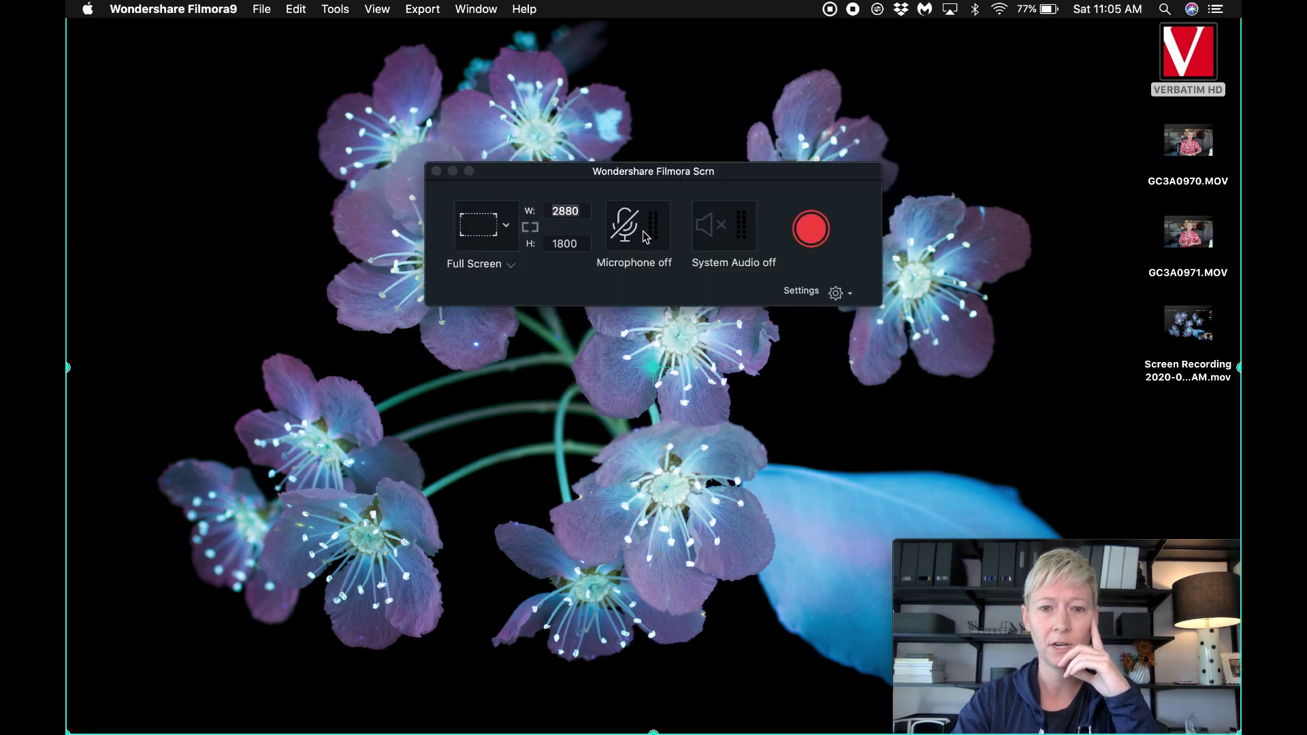
click(646, 235)
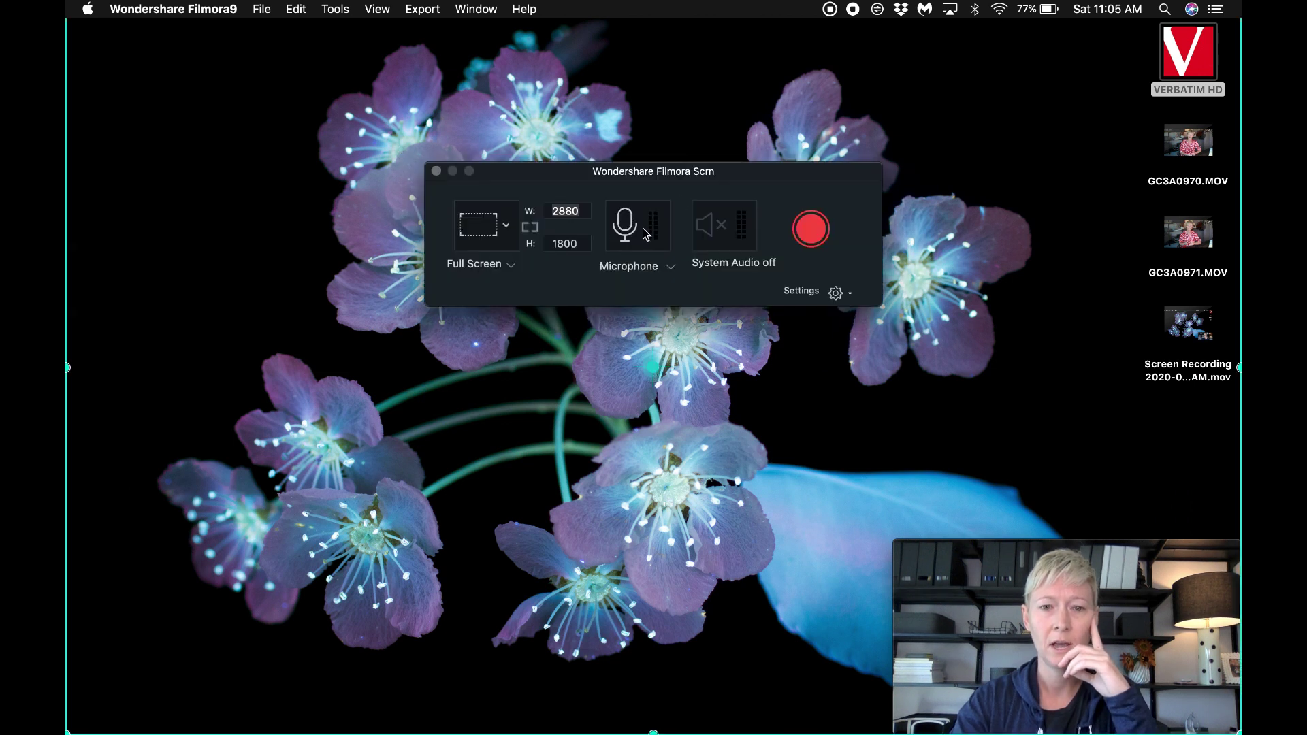
click(653, 267)
click(651, 294)
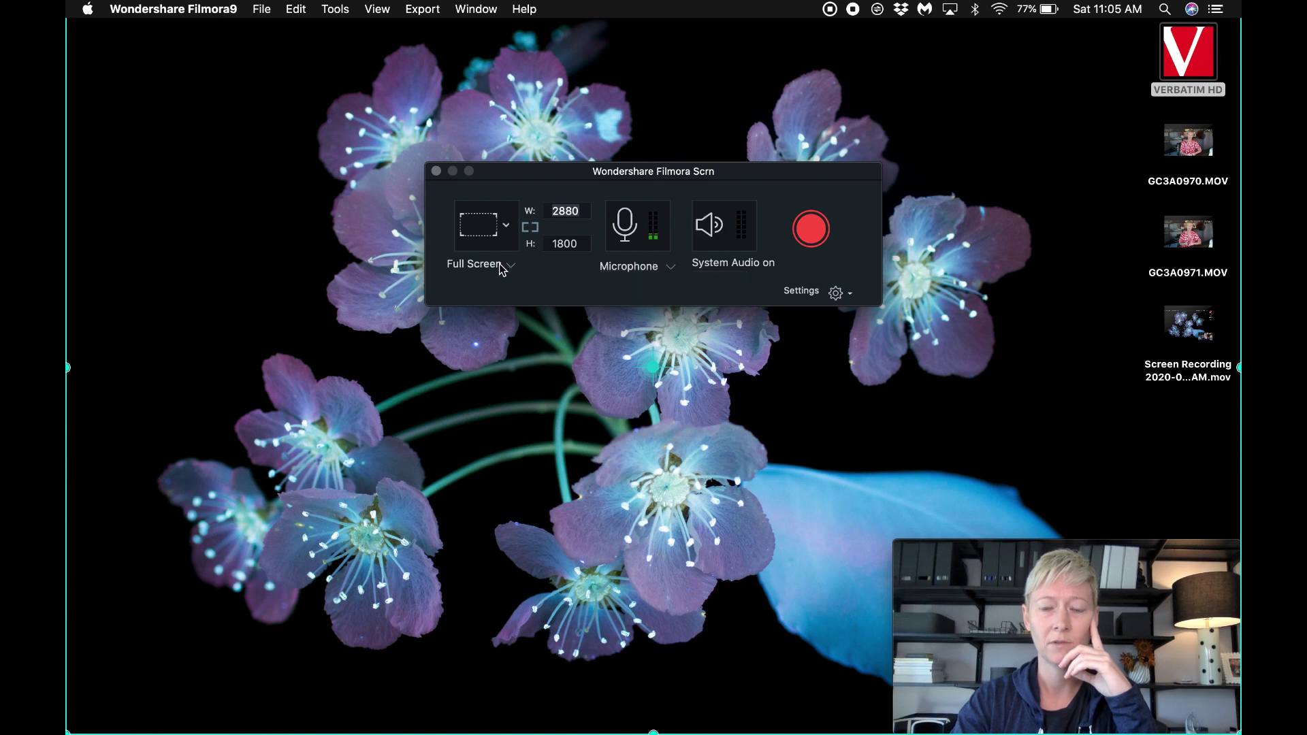
click(849, 294)
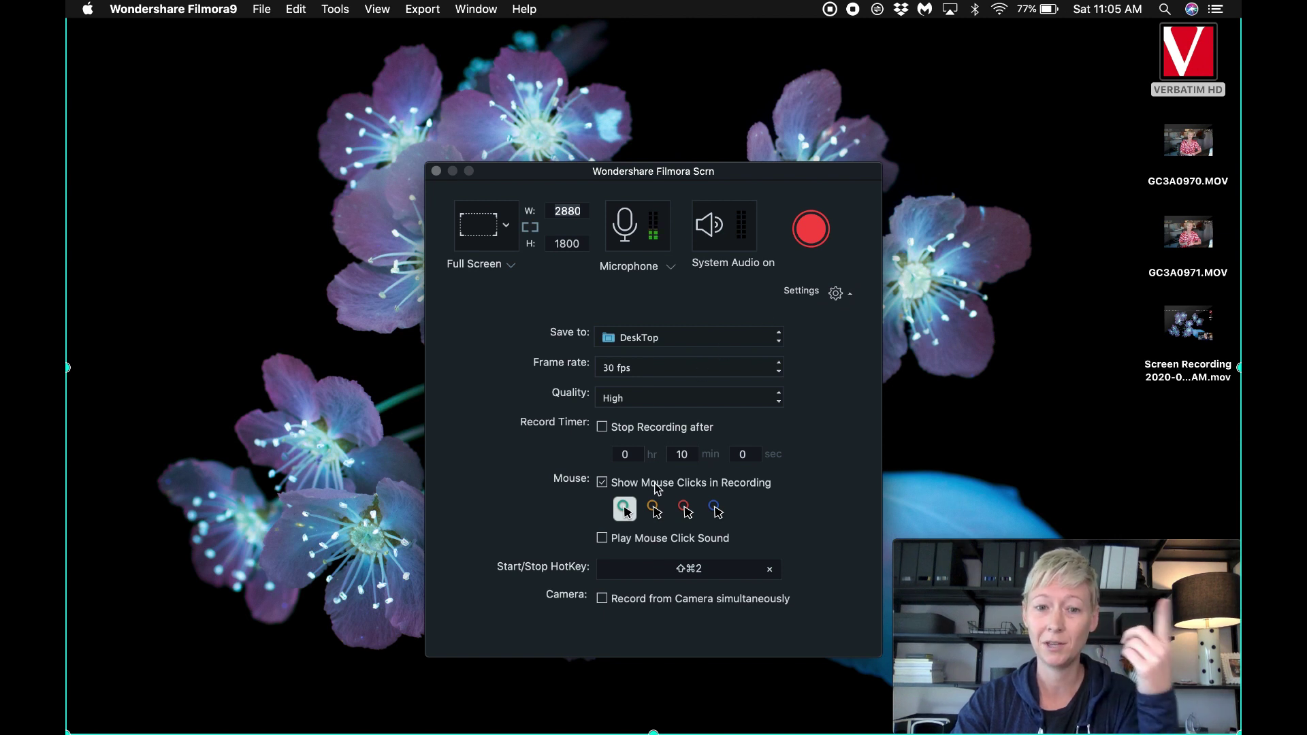
Record the webcam simultaneously, with its preview enlarged and placed in the bottom-right corner.
click(602, 599)
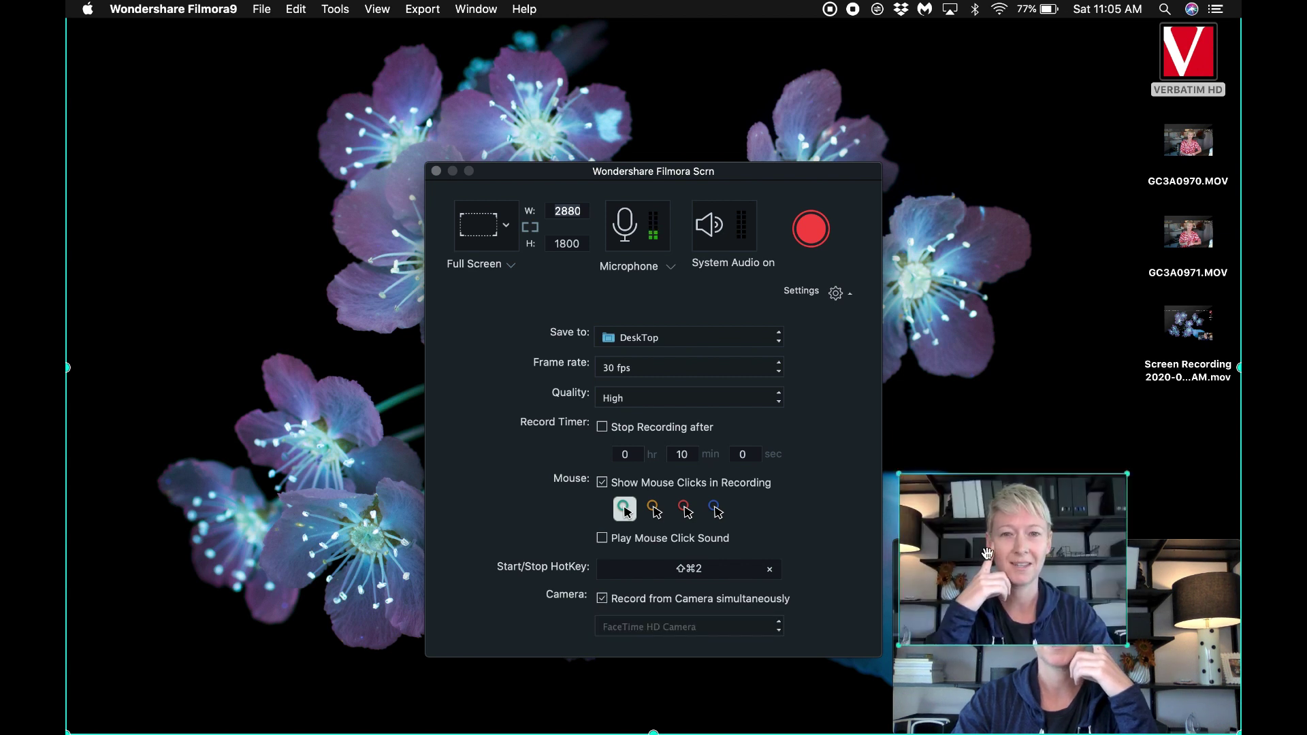
drag(1022, 569, 1045, 540)
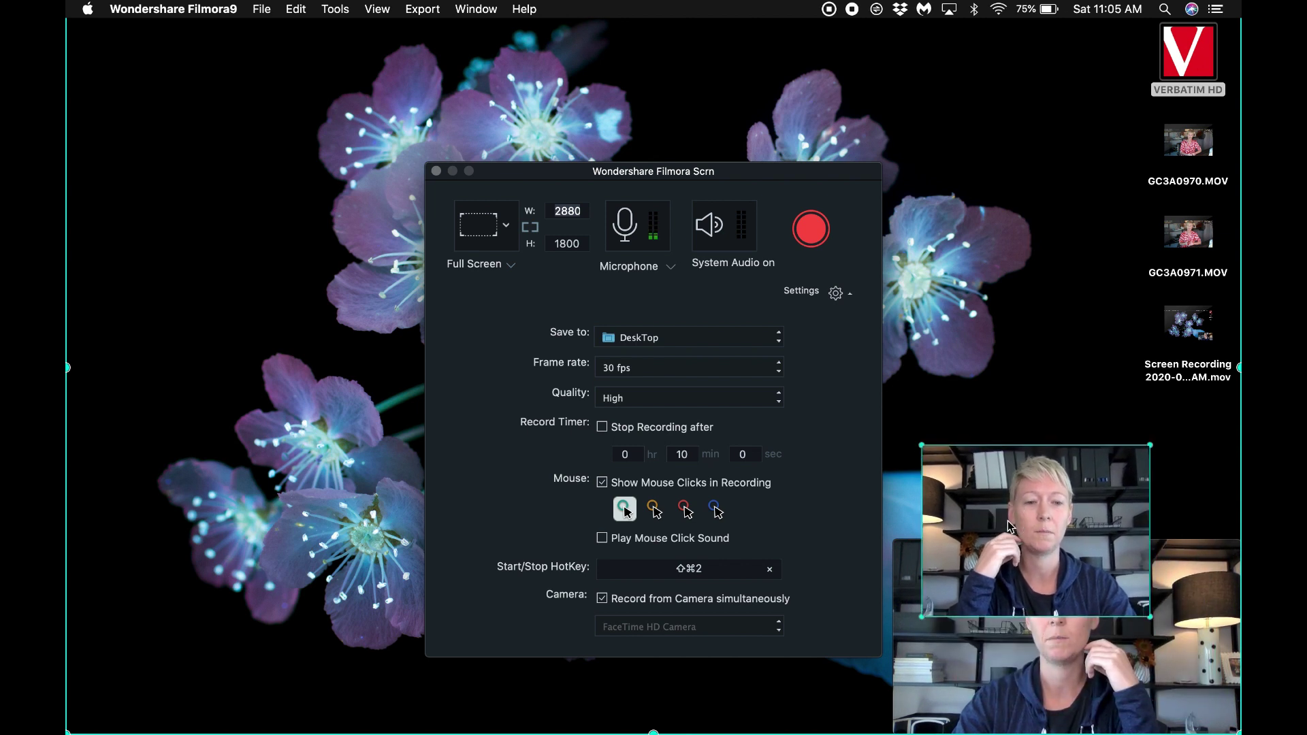
drag(923, 446, 952, 460)
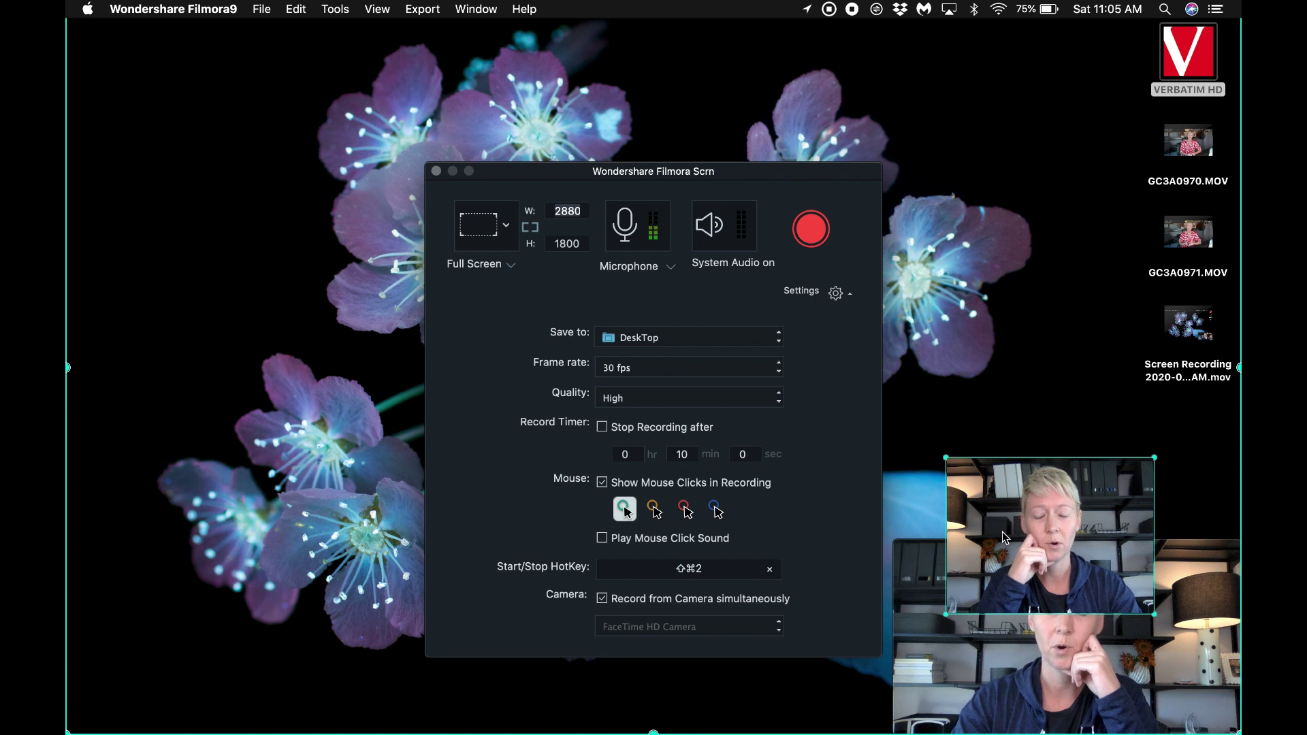
drag(1004, 538, 1015, 641)
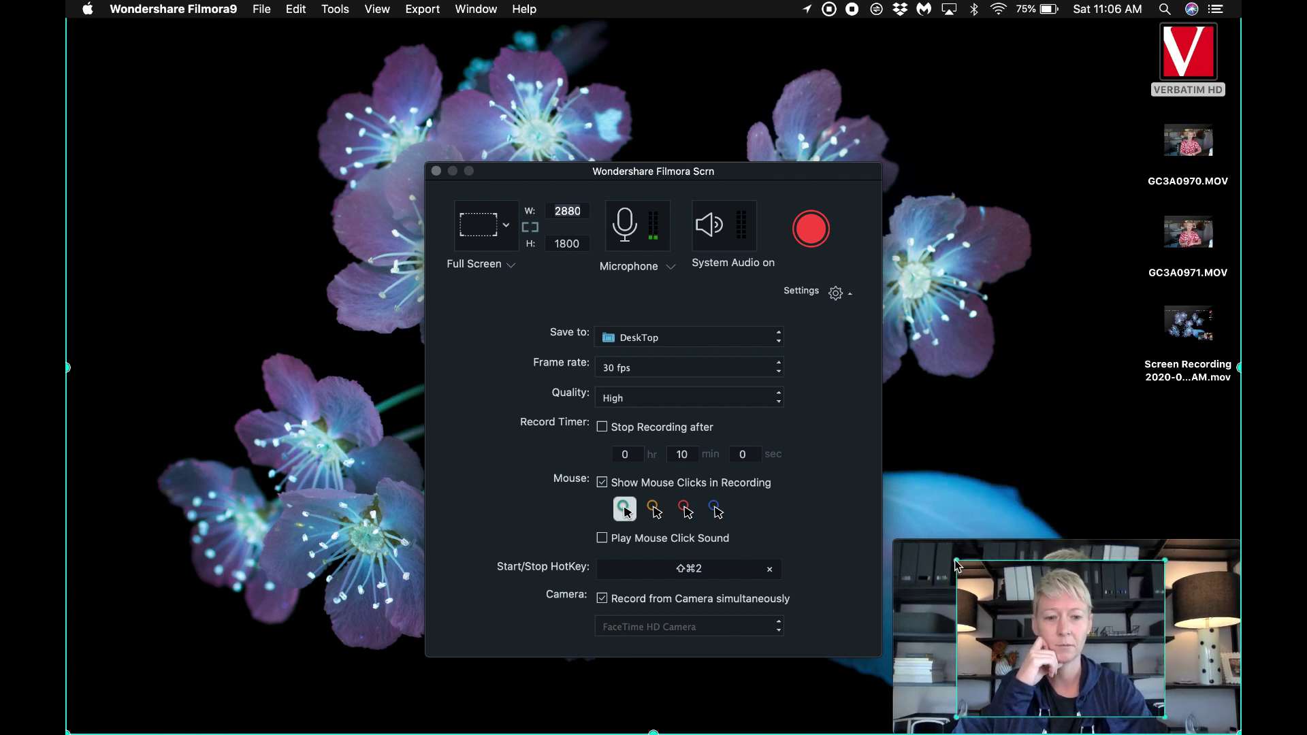
drag(956, 565, 1036, 567)
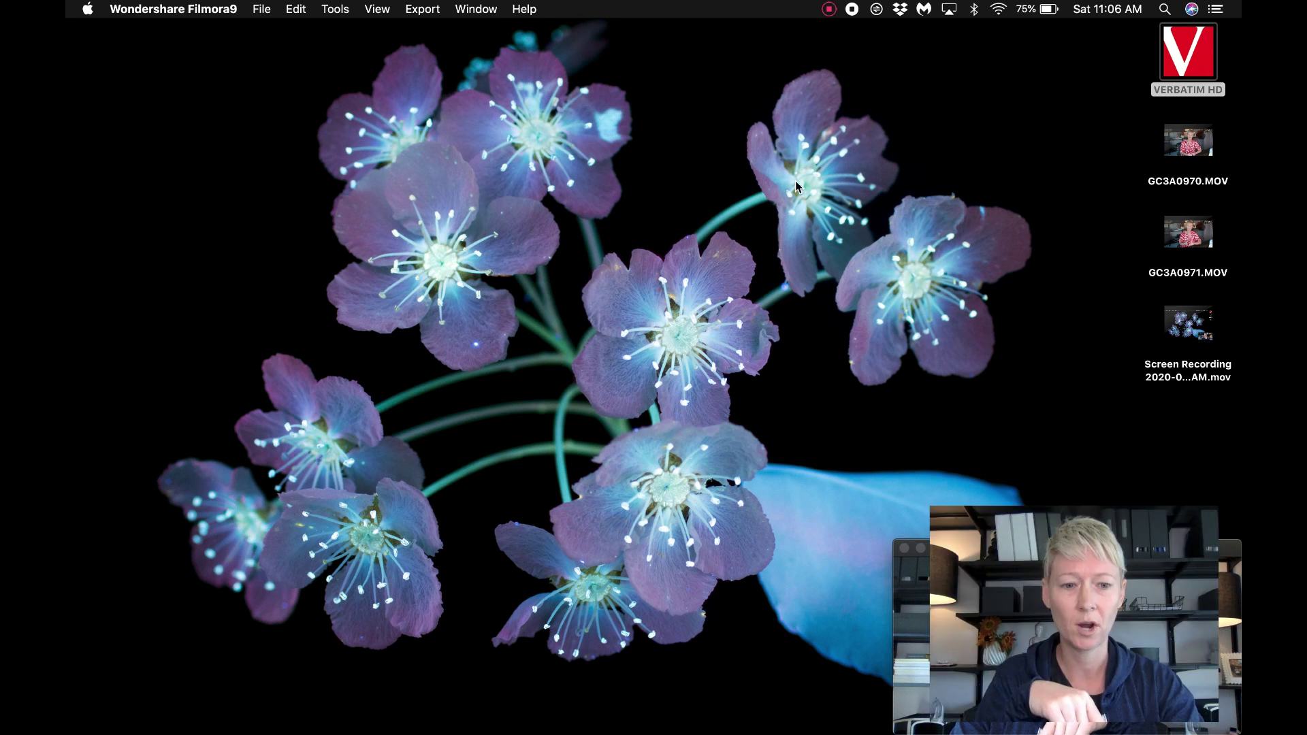
Stop the screen recording from the menu-bar recording icon.
mouse_move(985, 587)
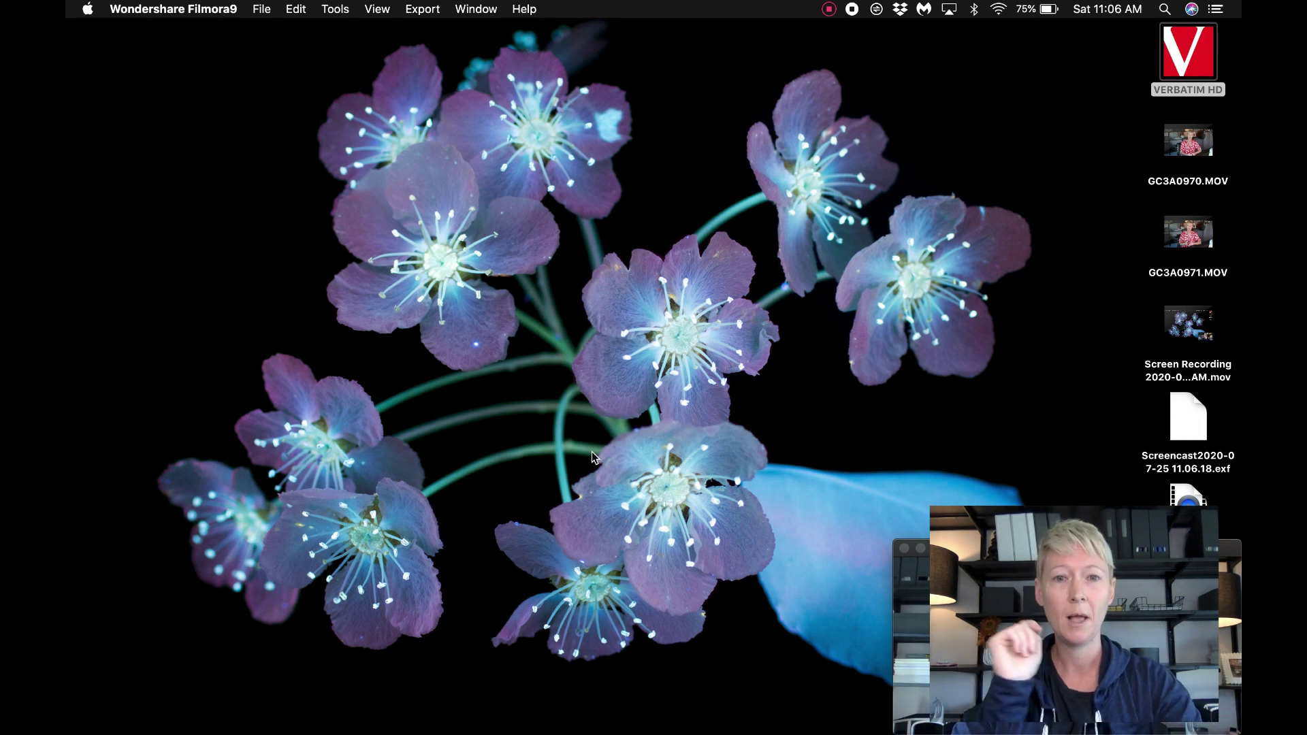
click(830, 12)
click(843, 31)
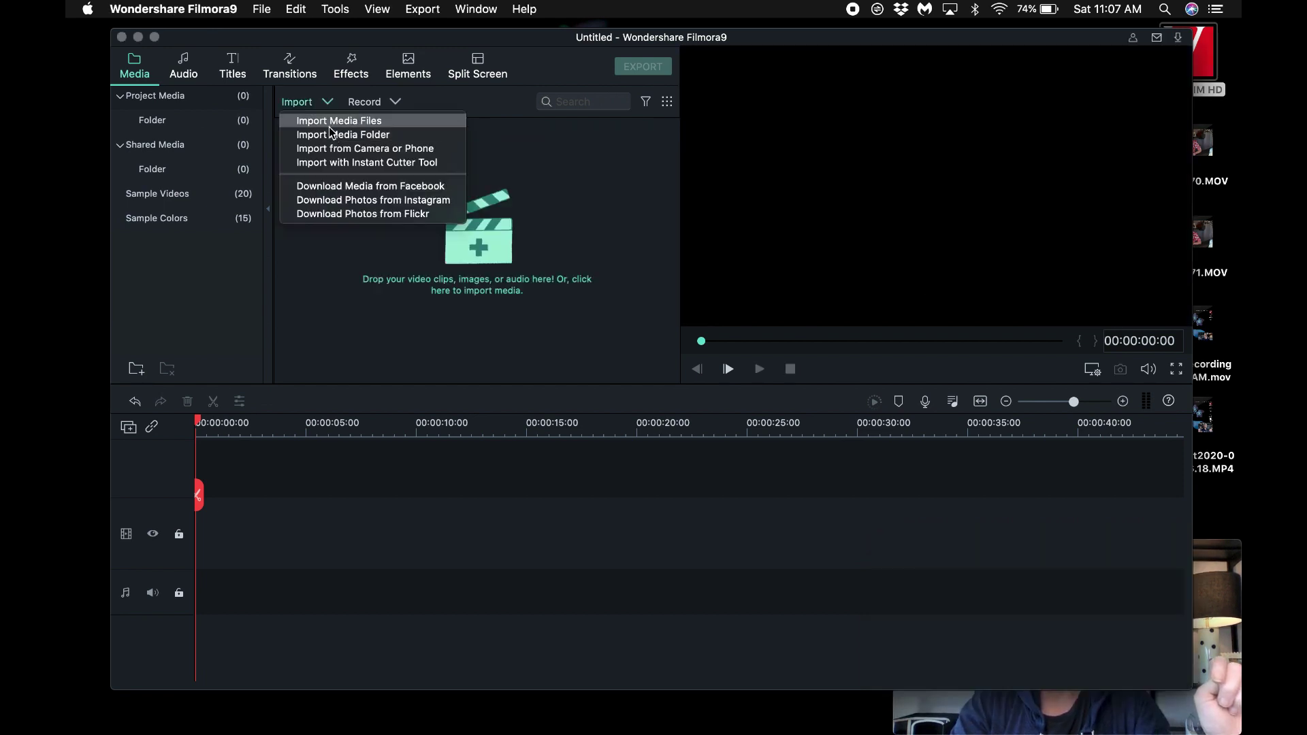
Import the screencast recording file into Filmora9's project media.
click(333, 123)
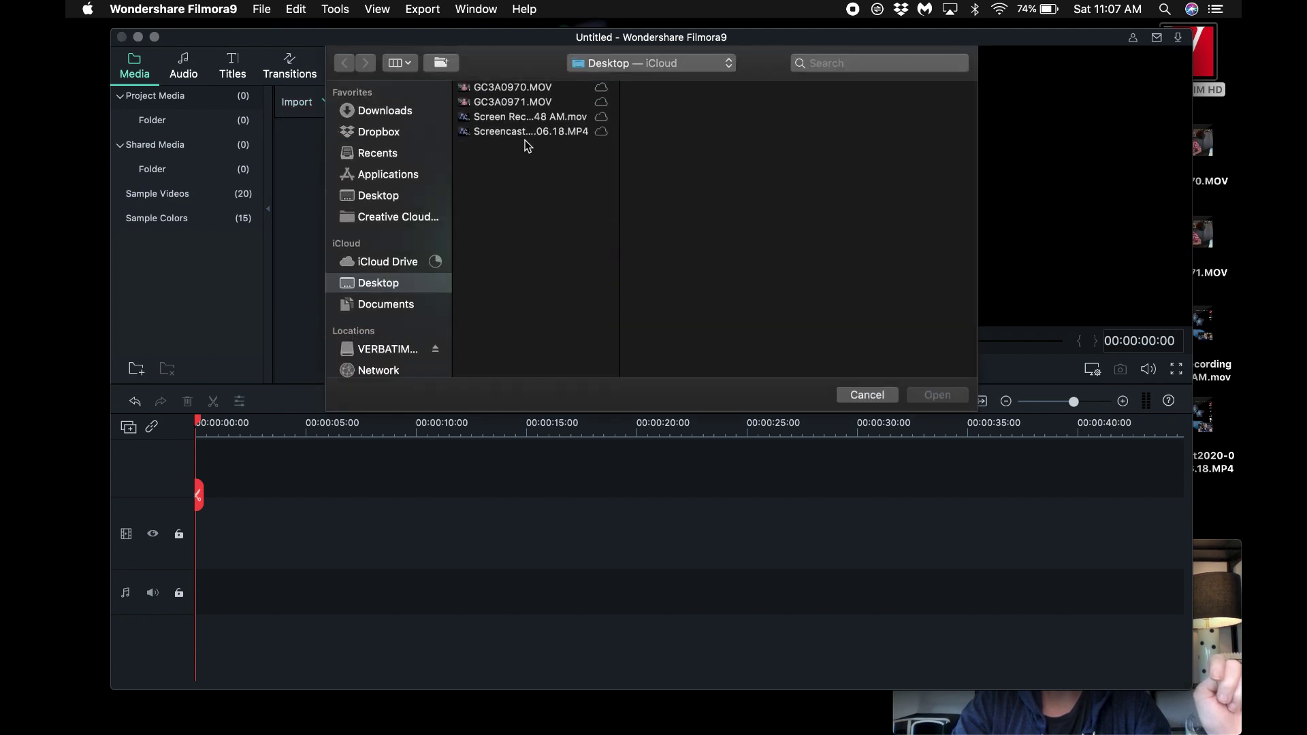
click(524, 119)
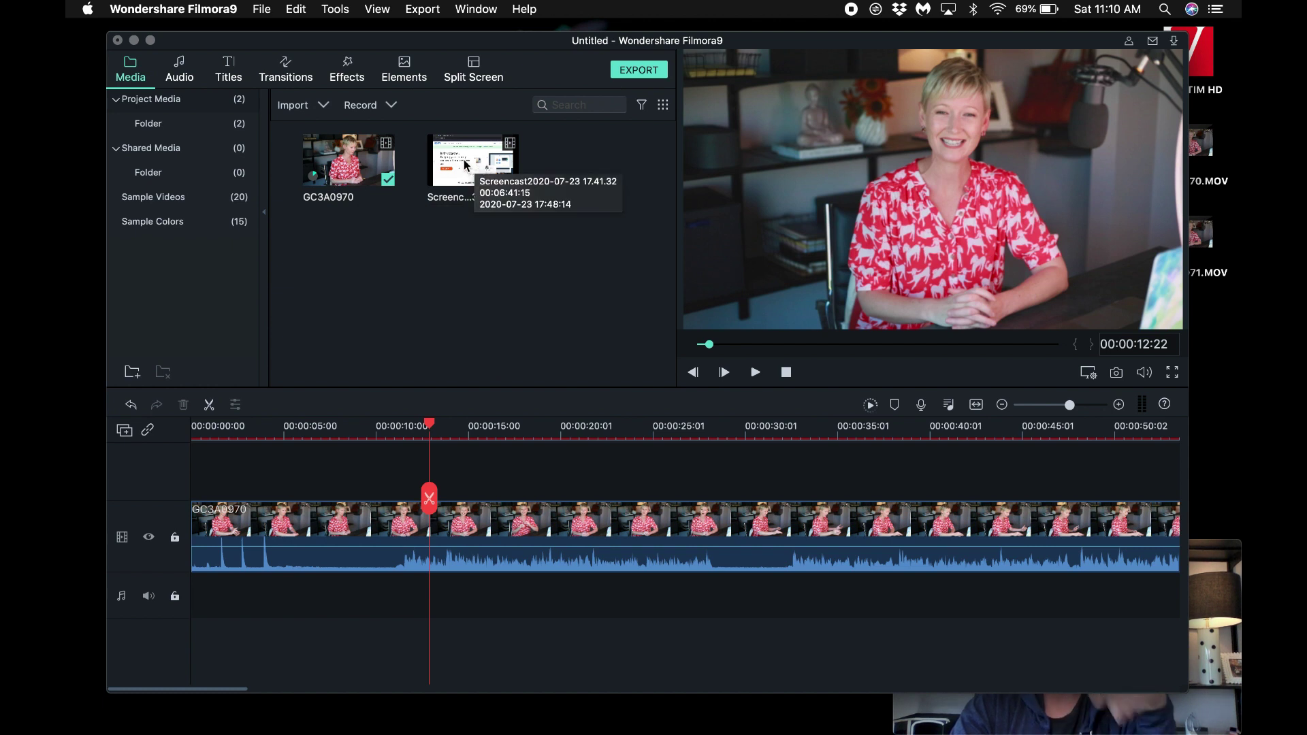
Place the screencast on the track above GC3A0970 at the start and select it.
key(super+Tab)
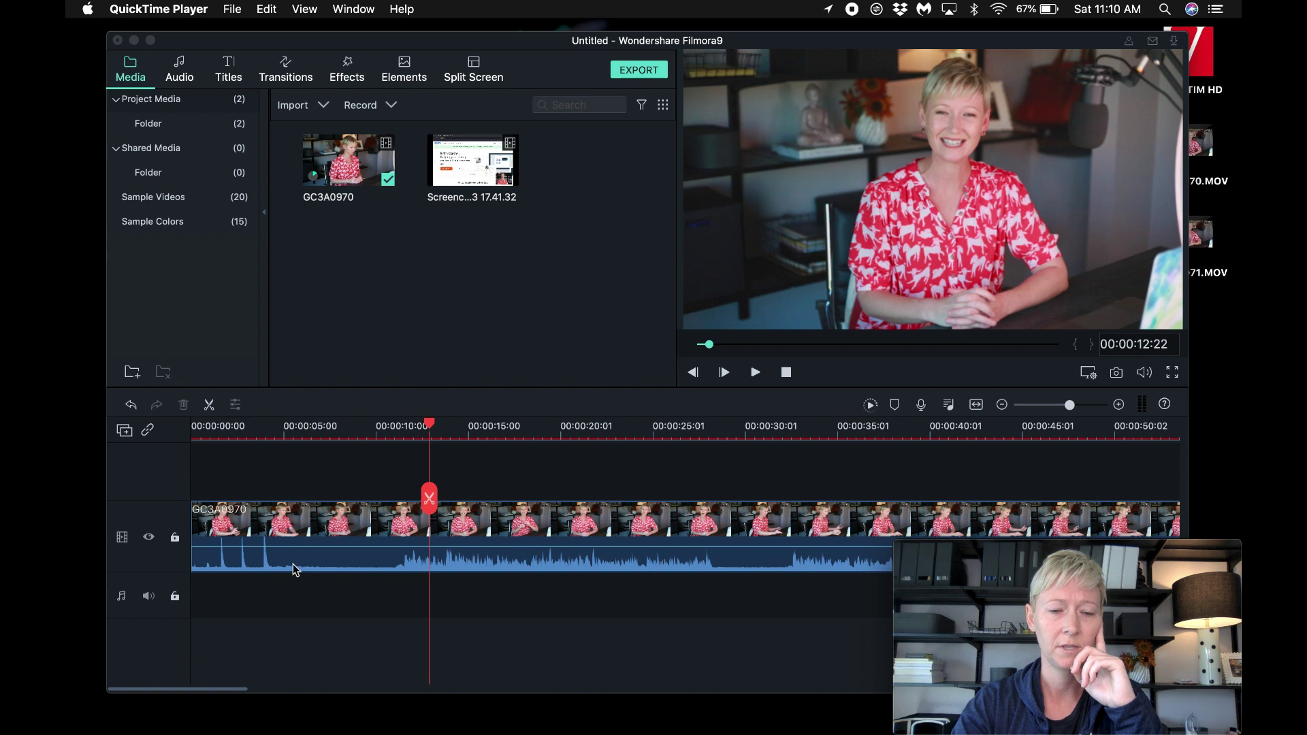
drag(474, 160, 196, 485)
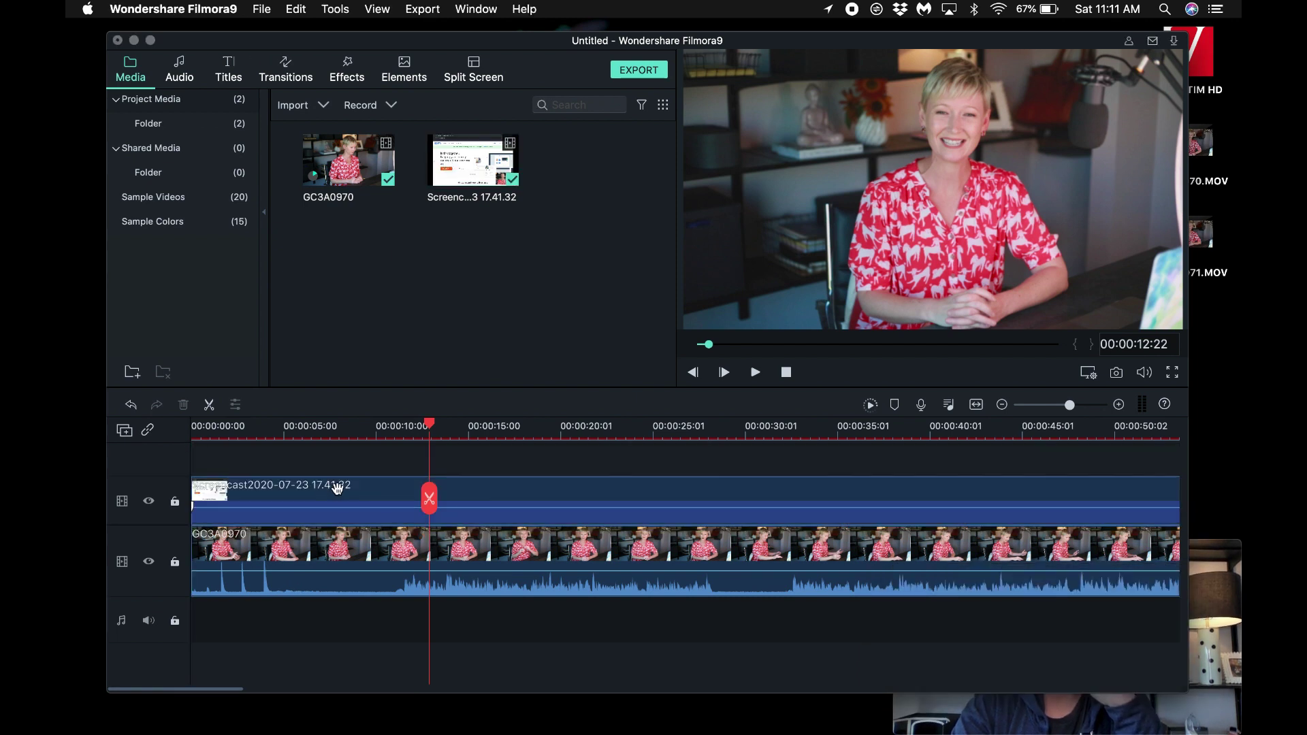
drag(427, 425, 188, 435)
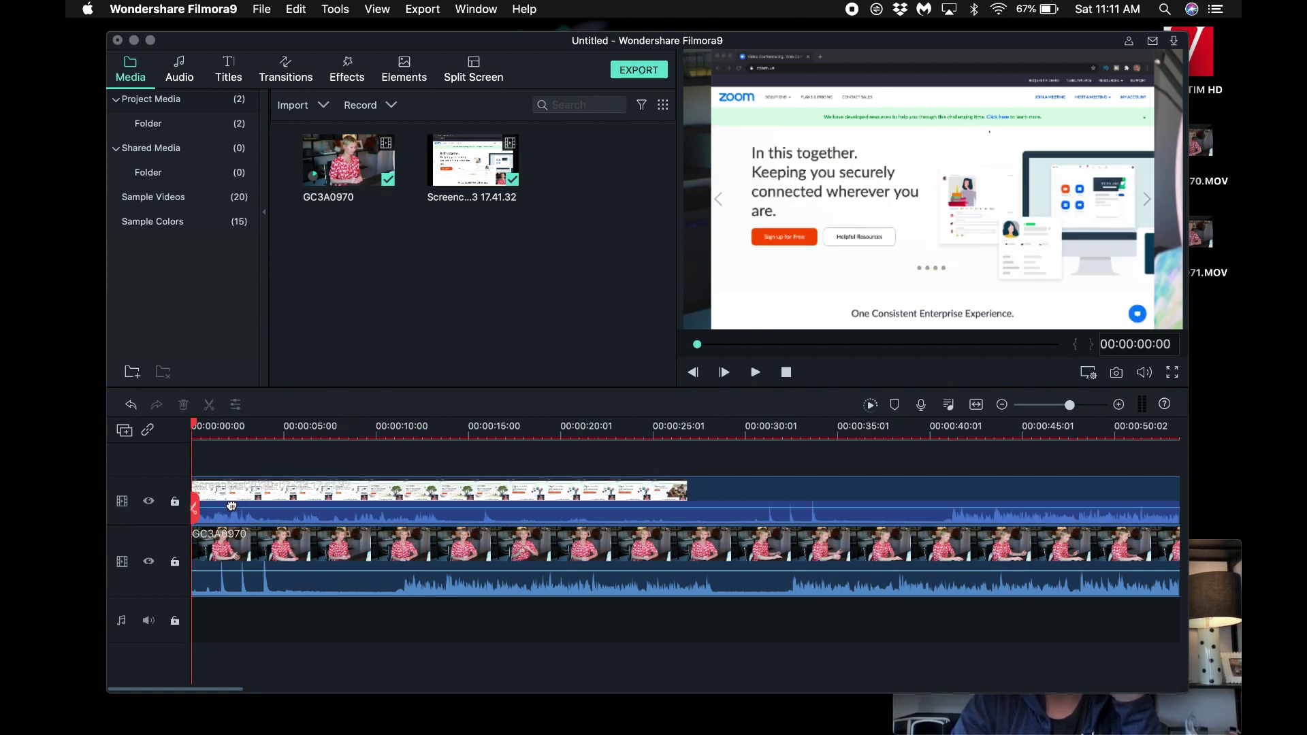
click(192, 485)
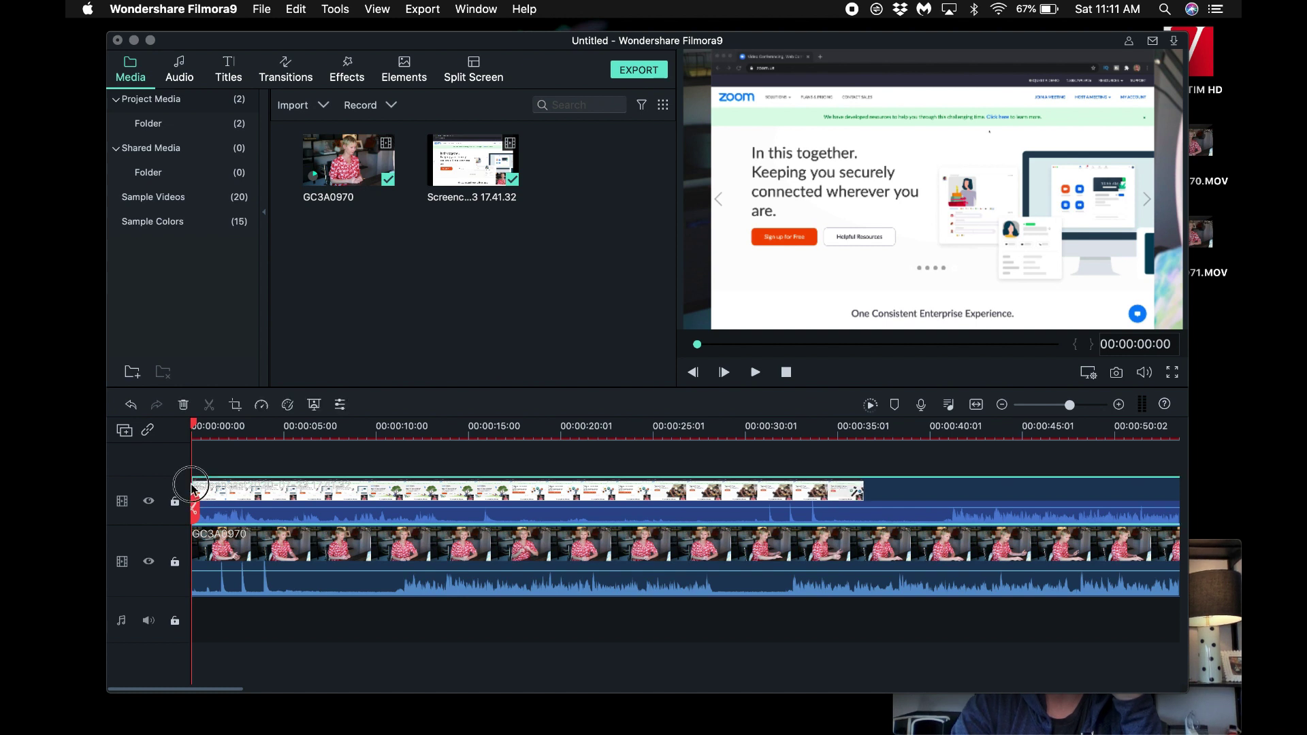
Trim the screencast clip's start to 00:00:28:01.
drag(206, 485, 729, 485)
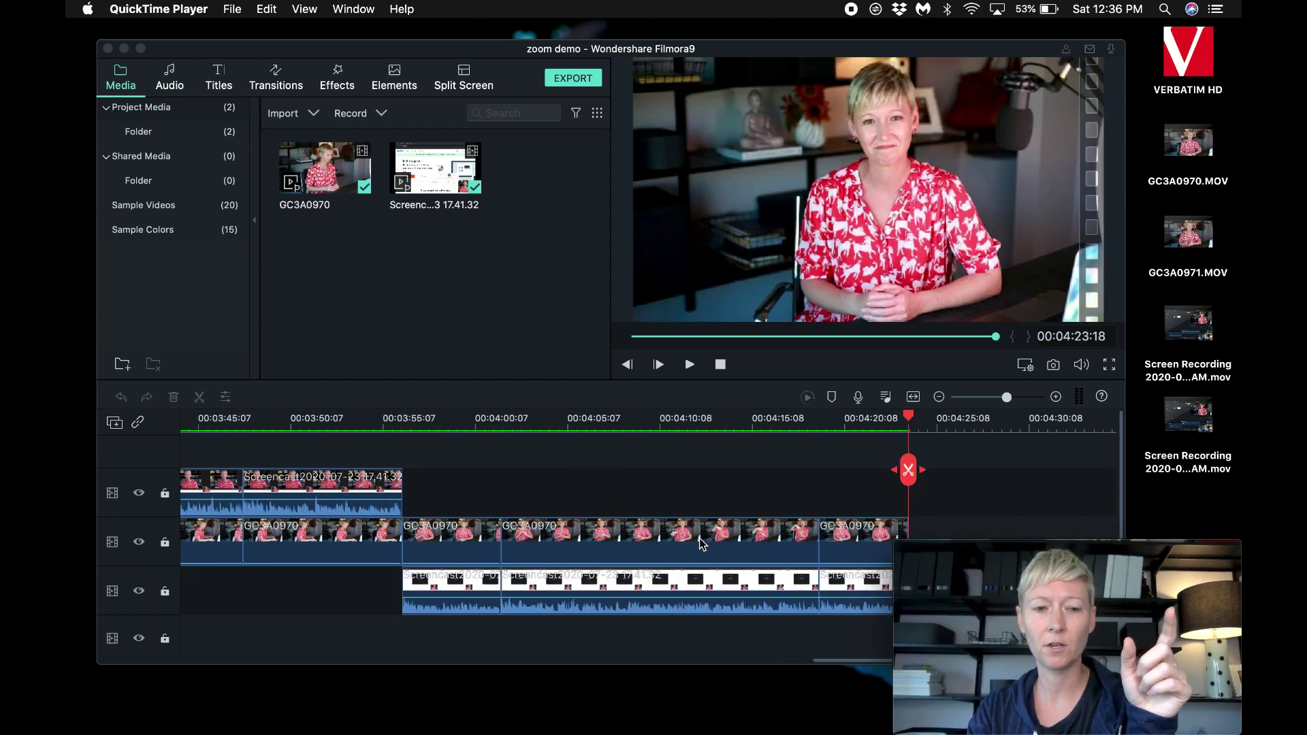
Play the timeline briefly from about 16 seconds to check the edit.
scroll(702, 543, left, 15)
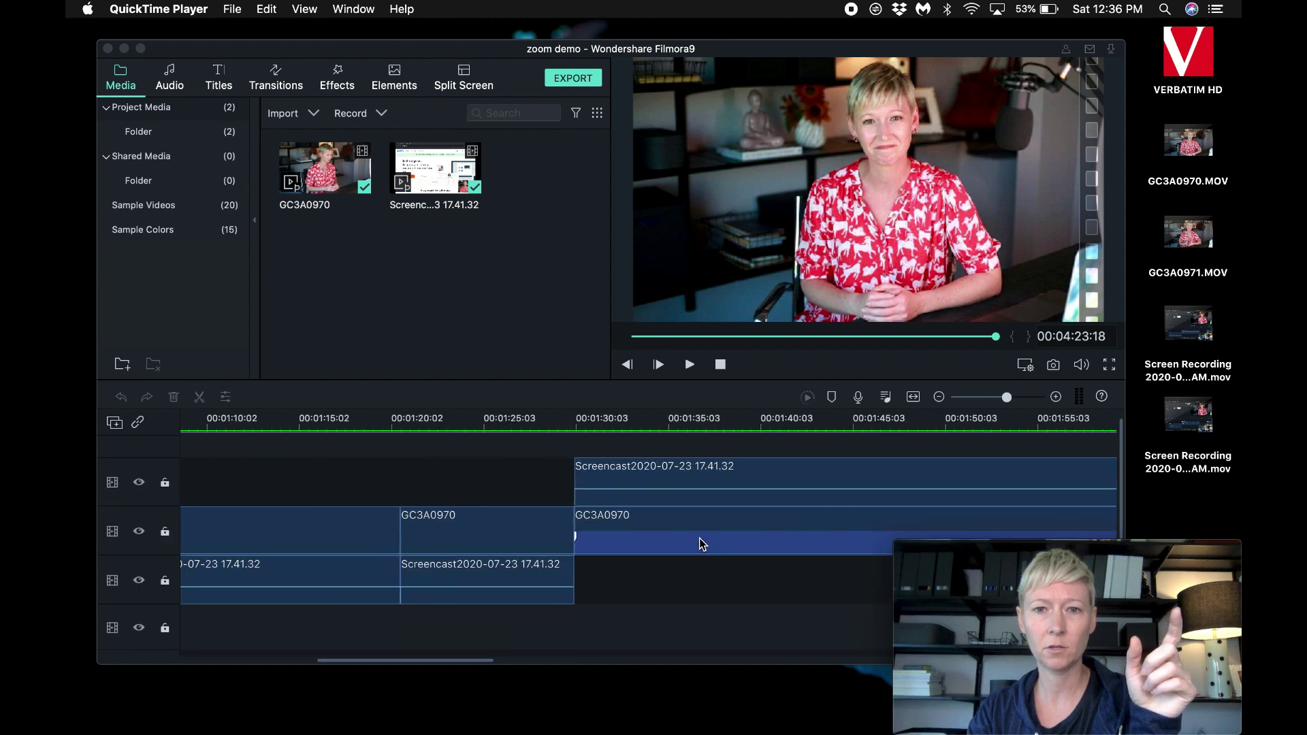
scroll(702, 543, left, 7)
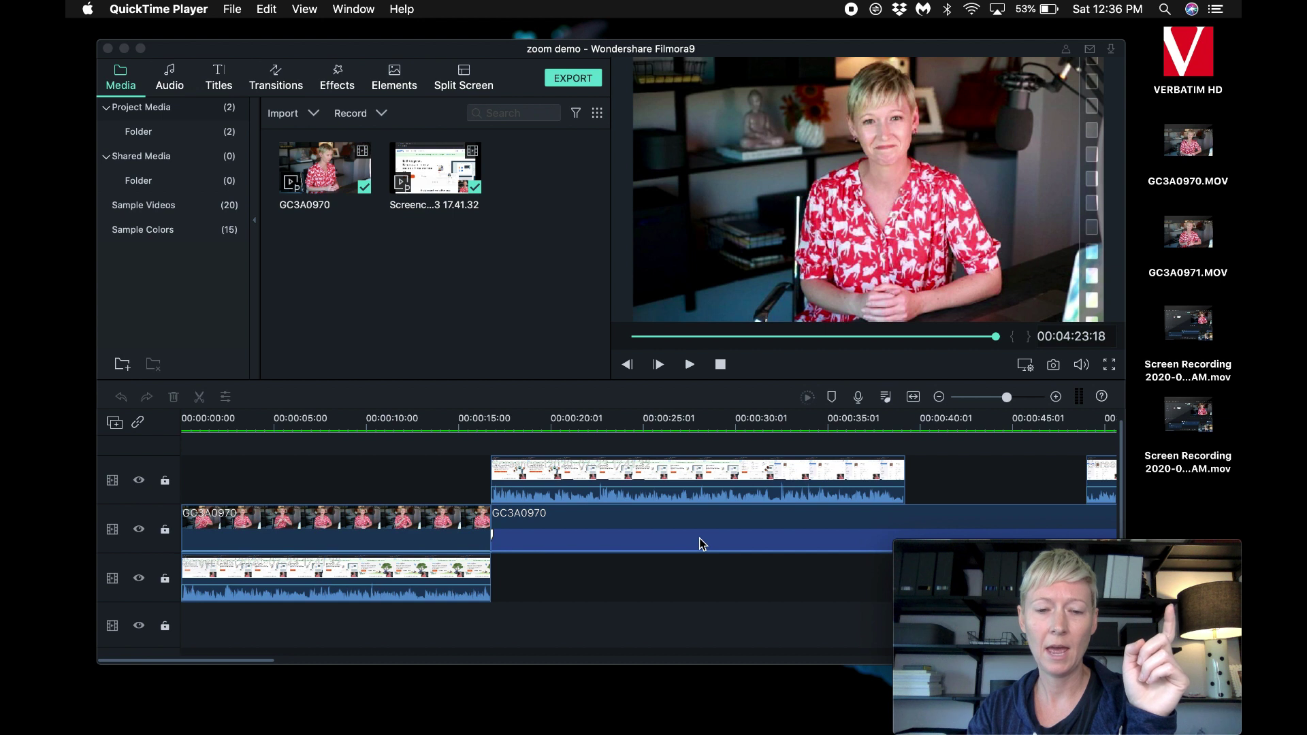
click(486, 426)
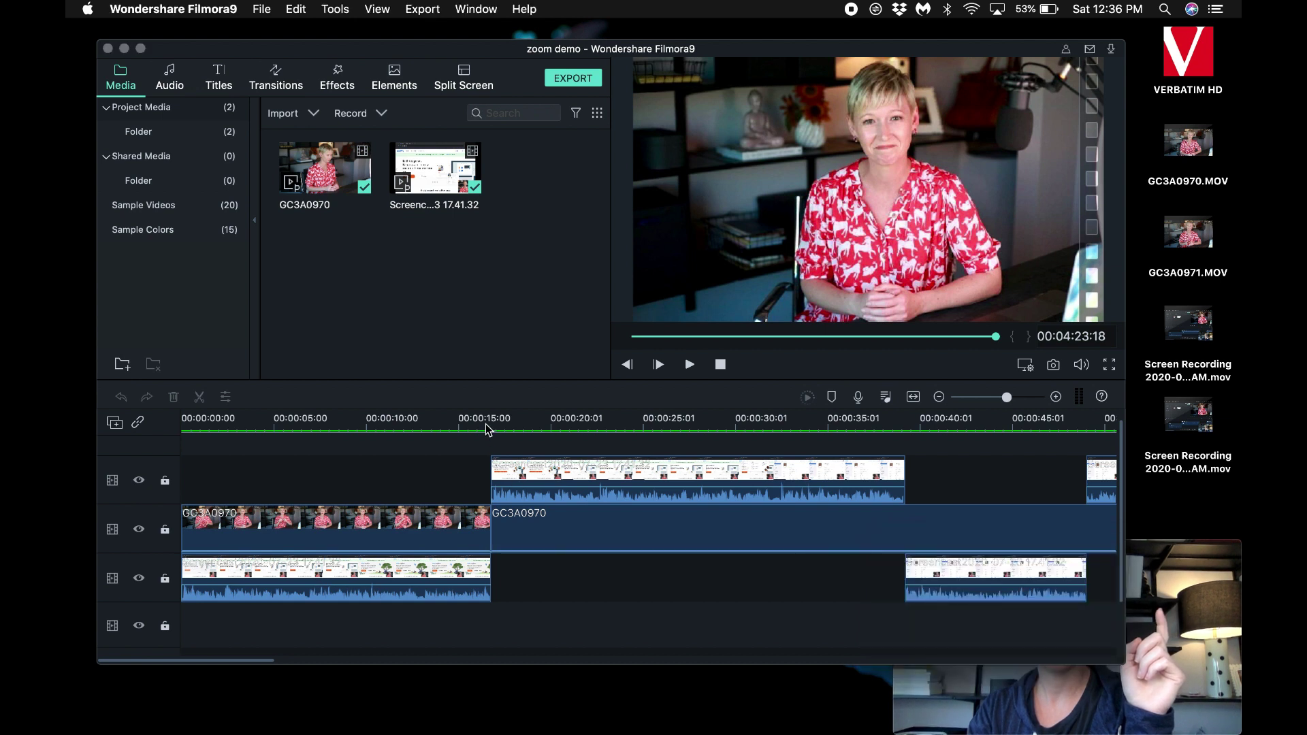
click(485, 424)
key(space)
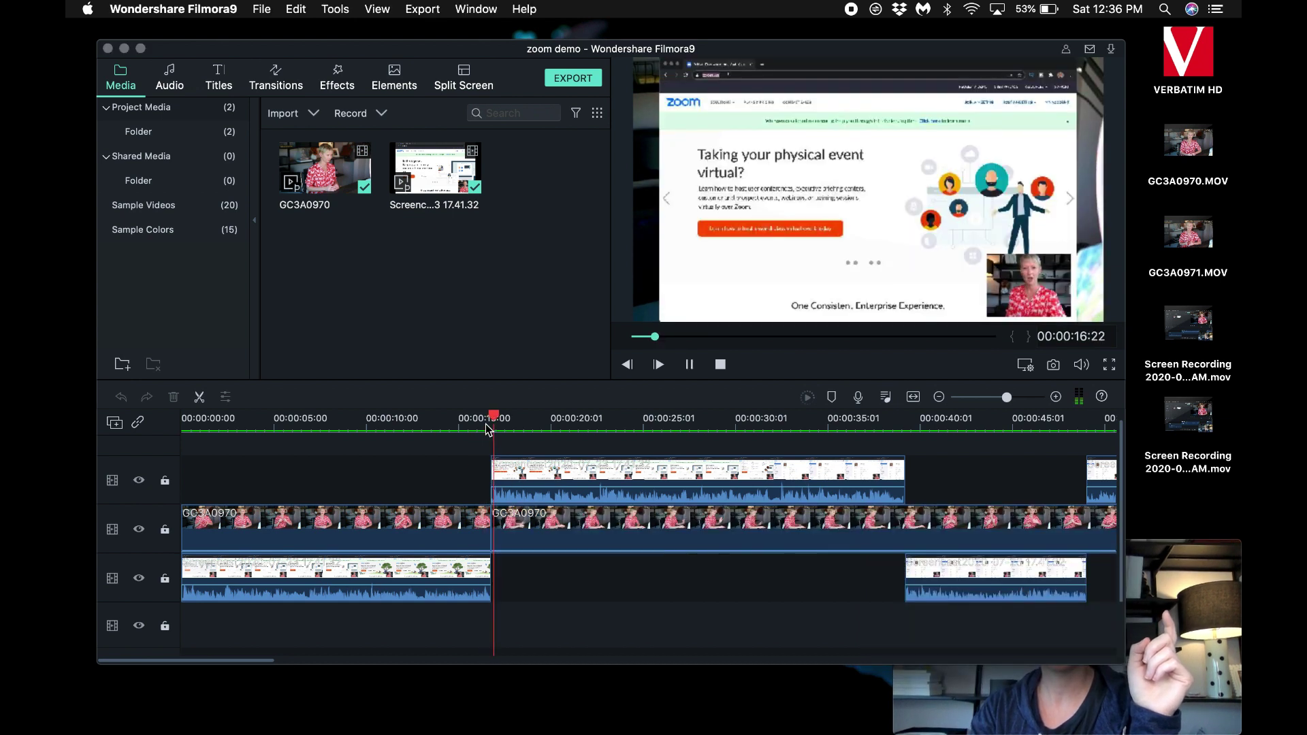
key(space)
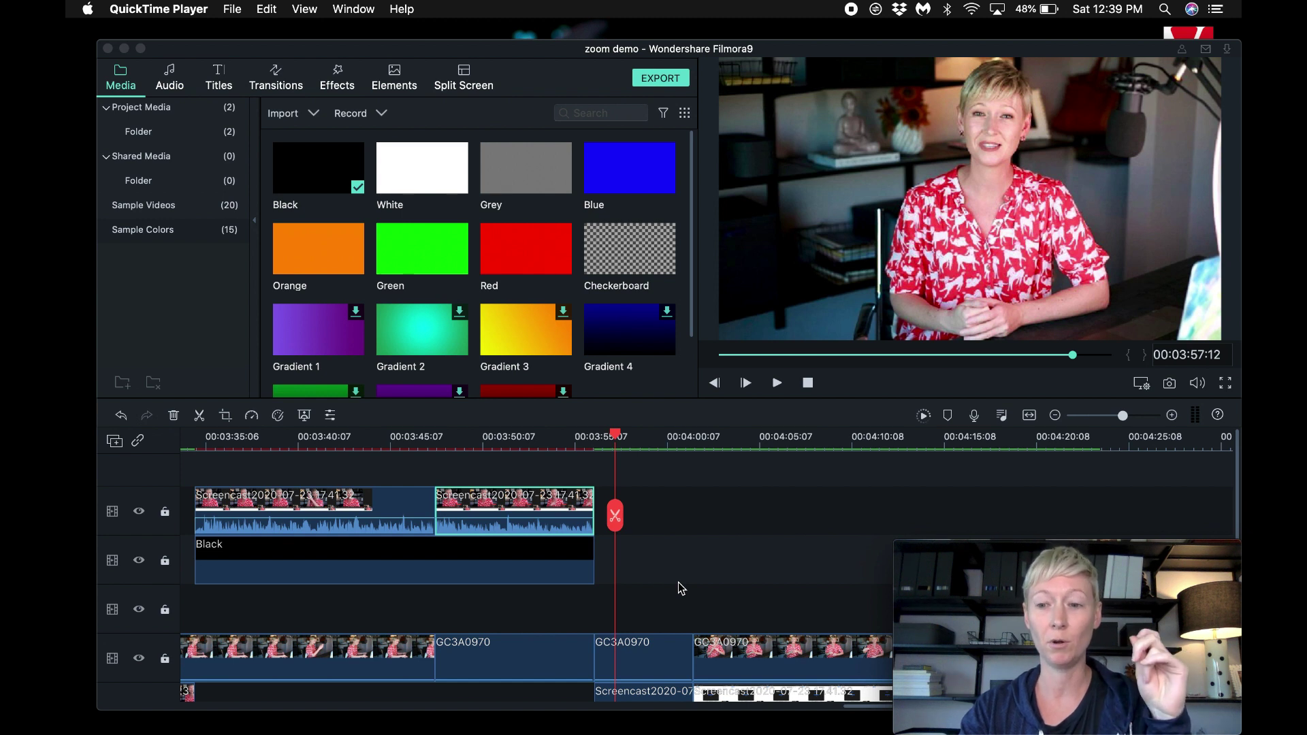
Browse the Elements library, scrolling through the decorative elements.
click(394, 78)
click(394, 79)
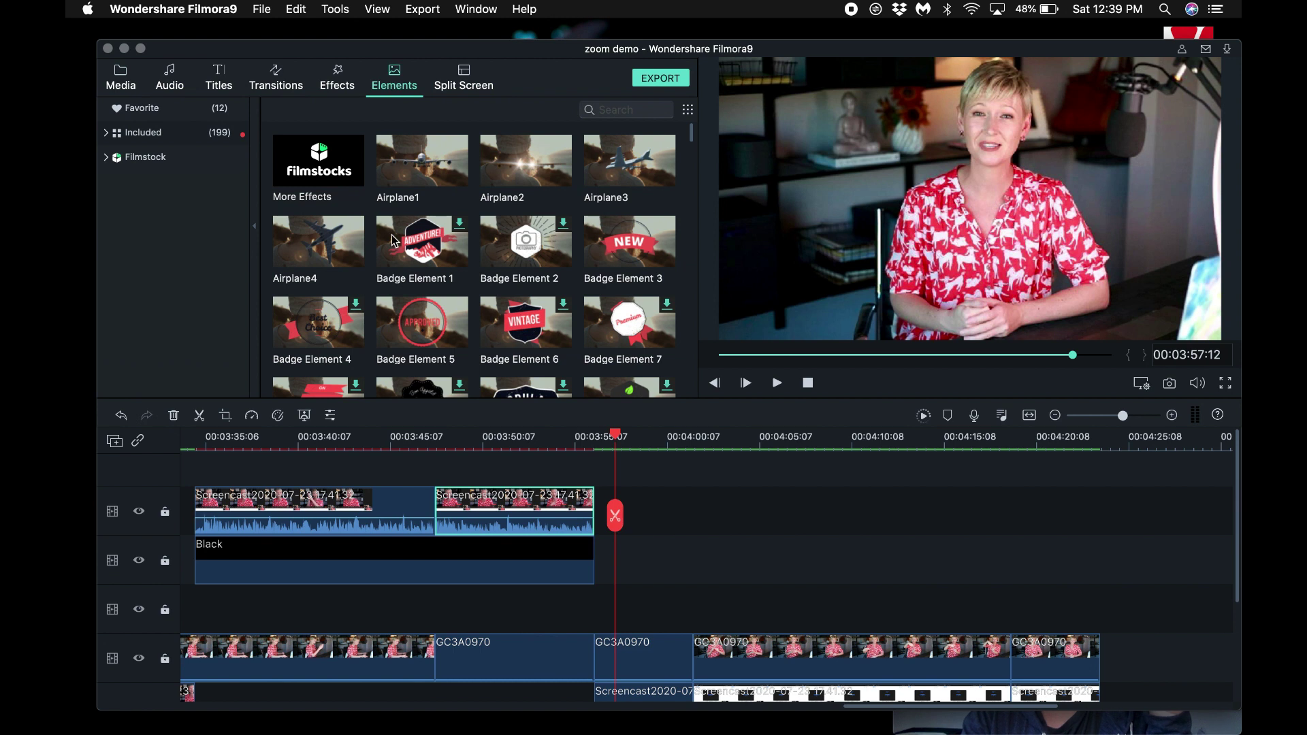
scroll(395, 241, down, 5)
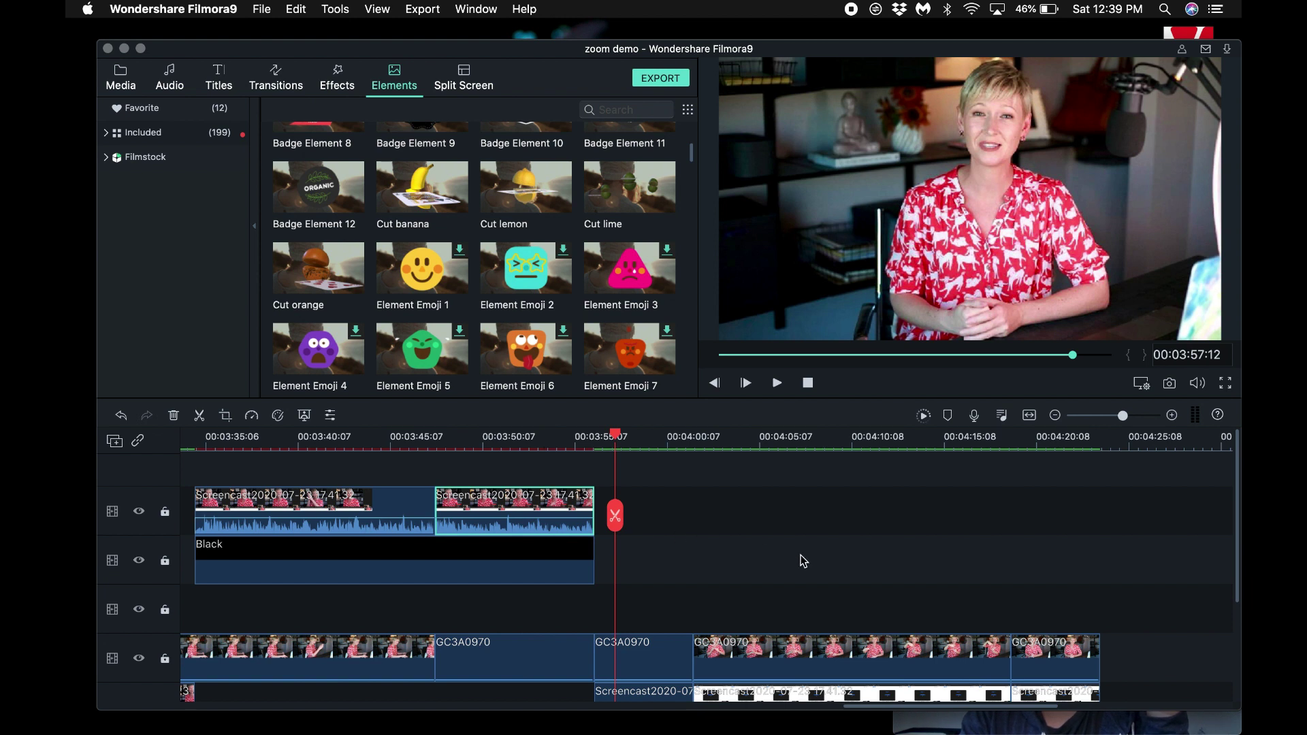
scroll(801, 556, left, 10)
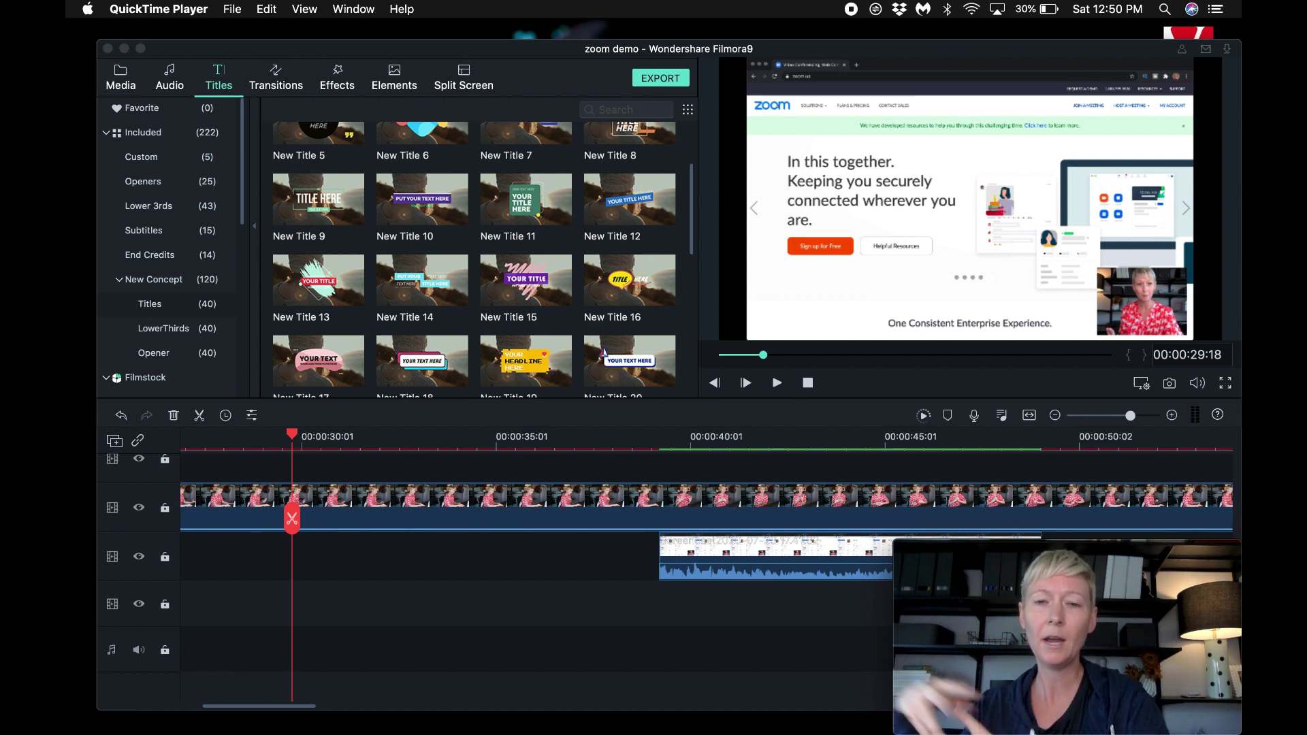
Open Export for zoom demo, showing MOV output at 1920×1080.
click(667, 80)
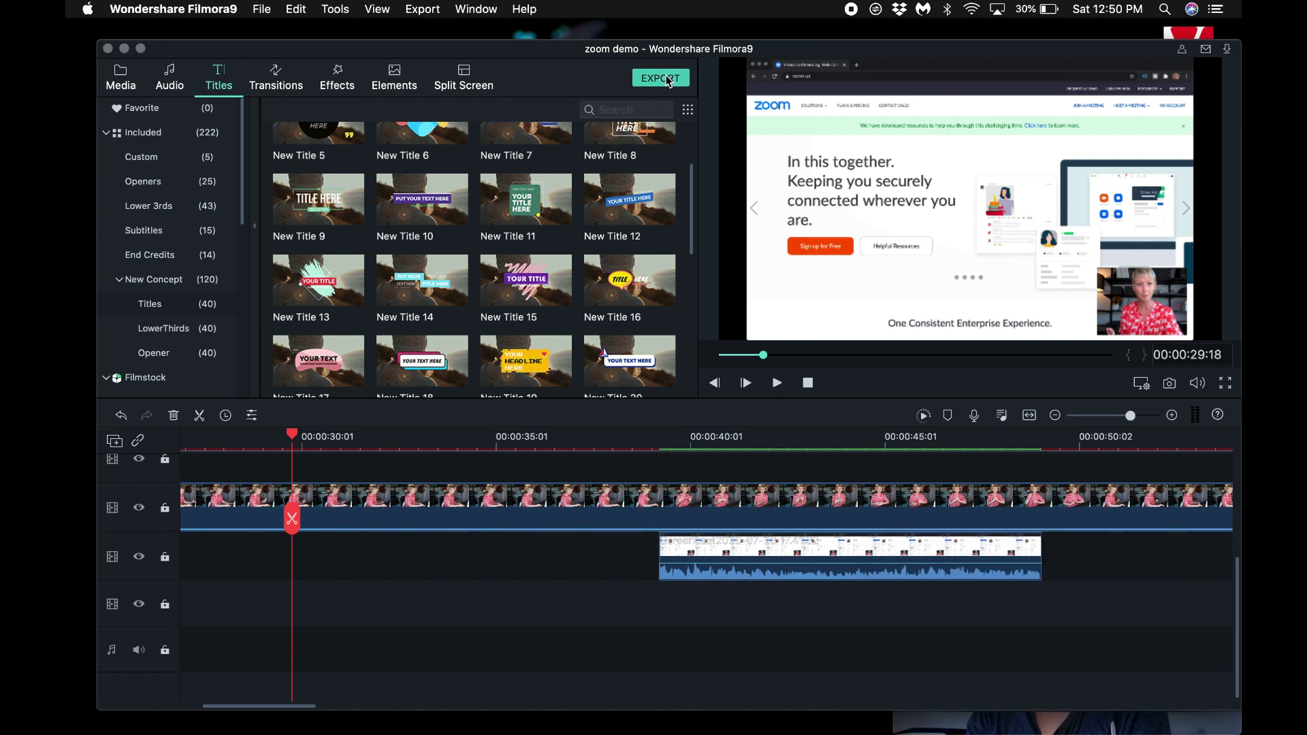
click(667, 80)
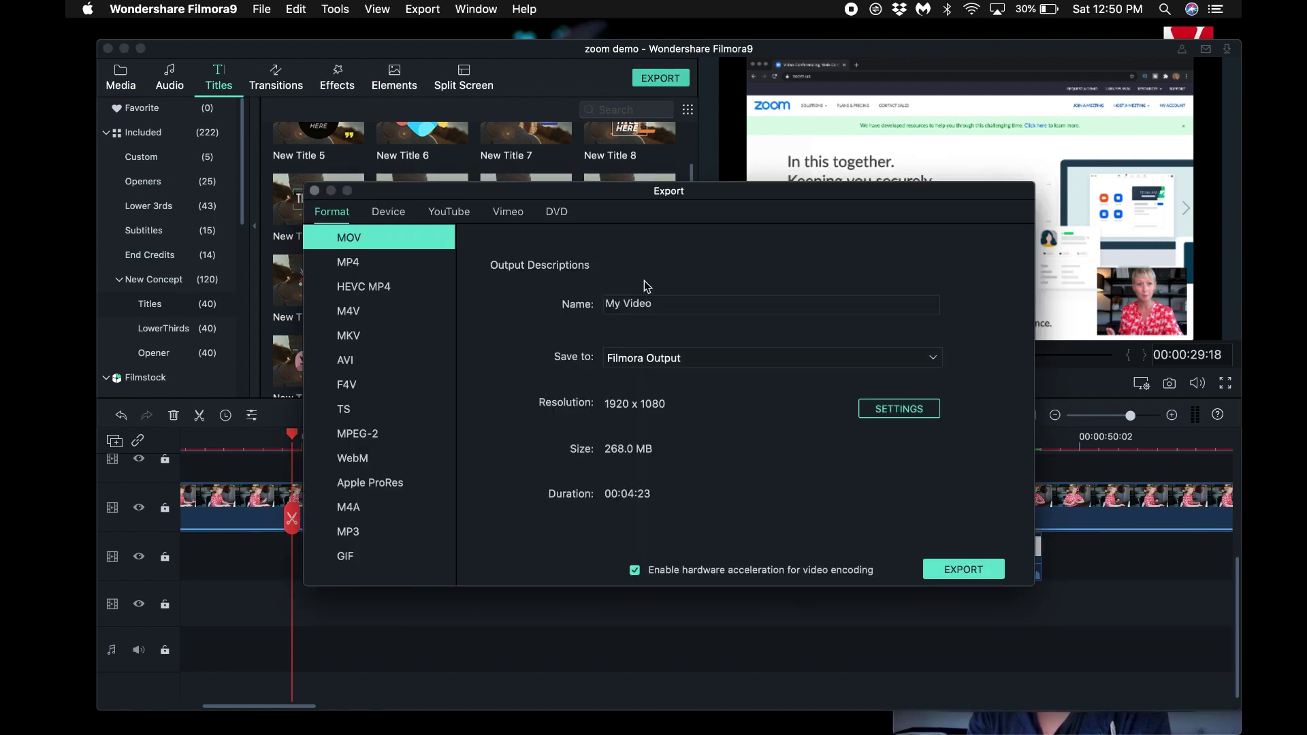